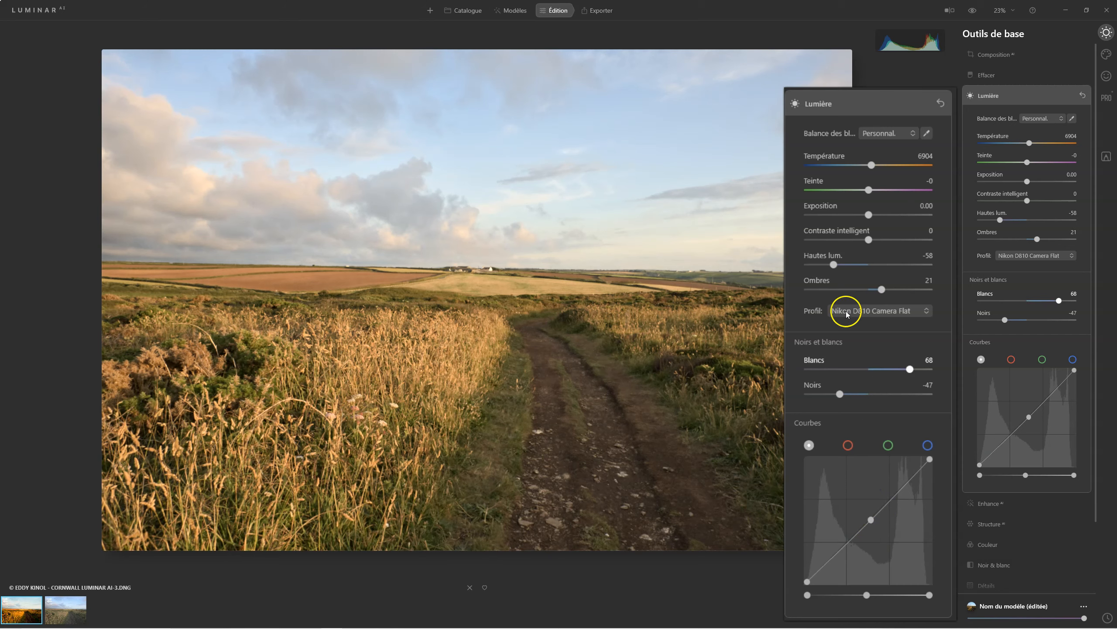
Set Contraste intelligent to 20 and remove the midpoint from the RGB curve.
drag(869, 239, 873, 239)
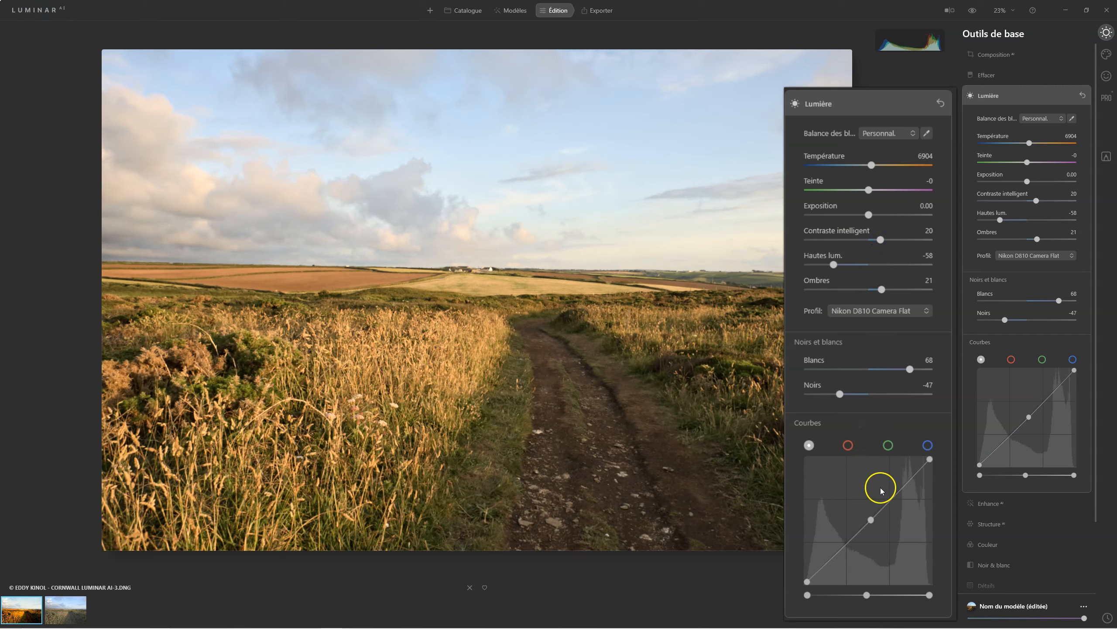
double_click(870, 521)
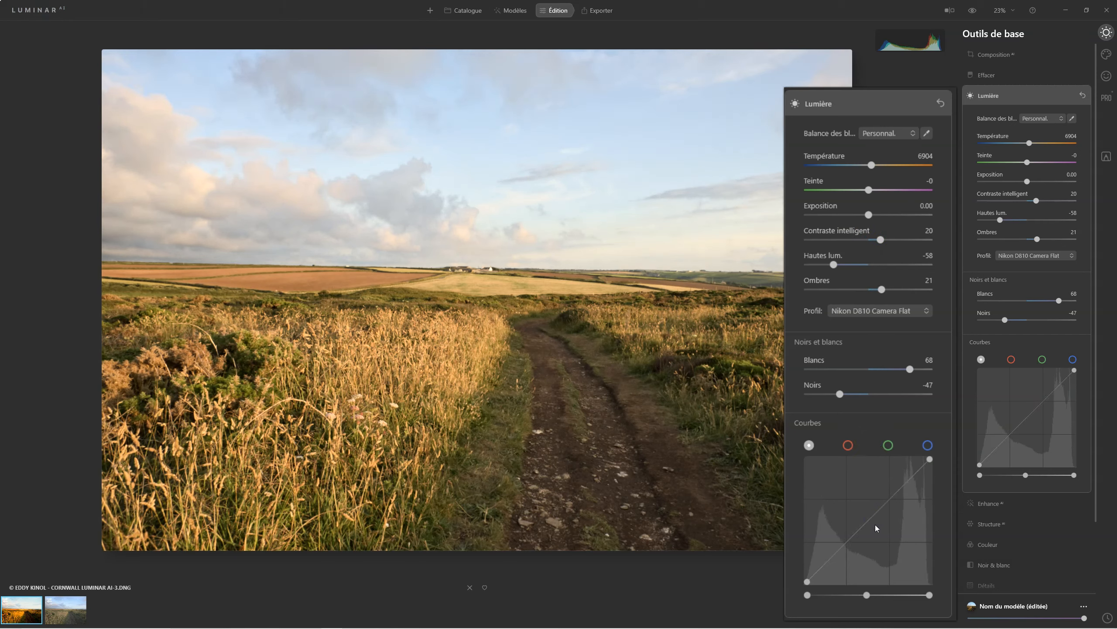
Try raising the red curve's midtones slightly and pulling them below the diagonal.
click(847, 446)
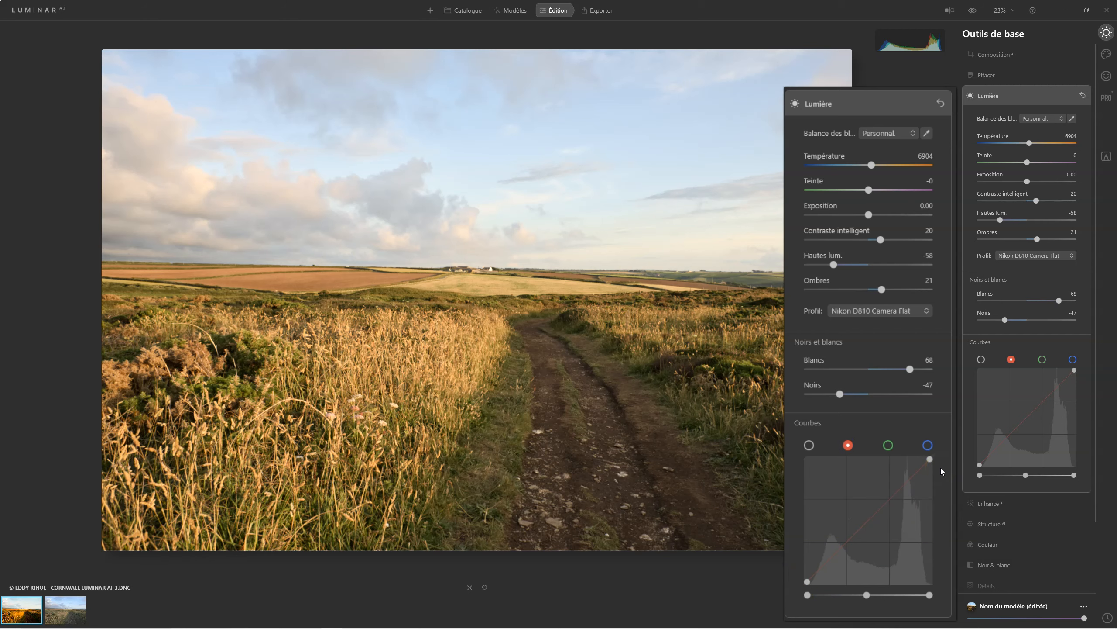
drag(872, 520, 867, 514)
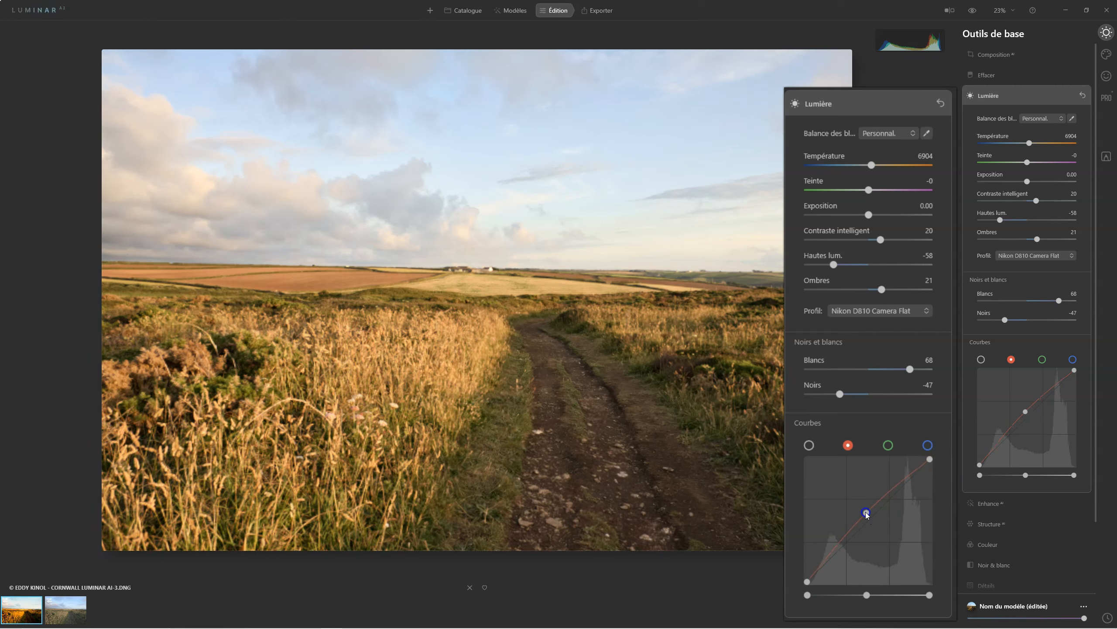
click(868, 513)
drag(868, 511, 879, 522)
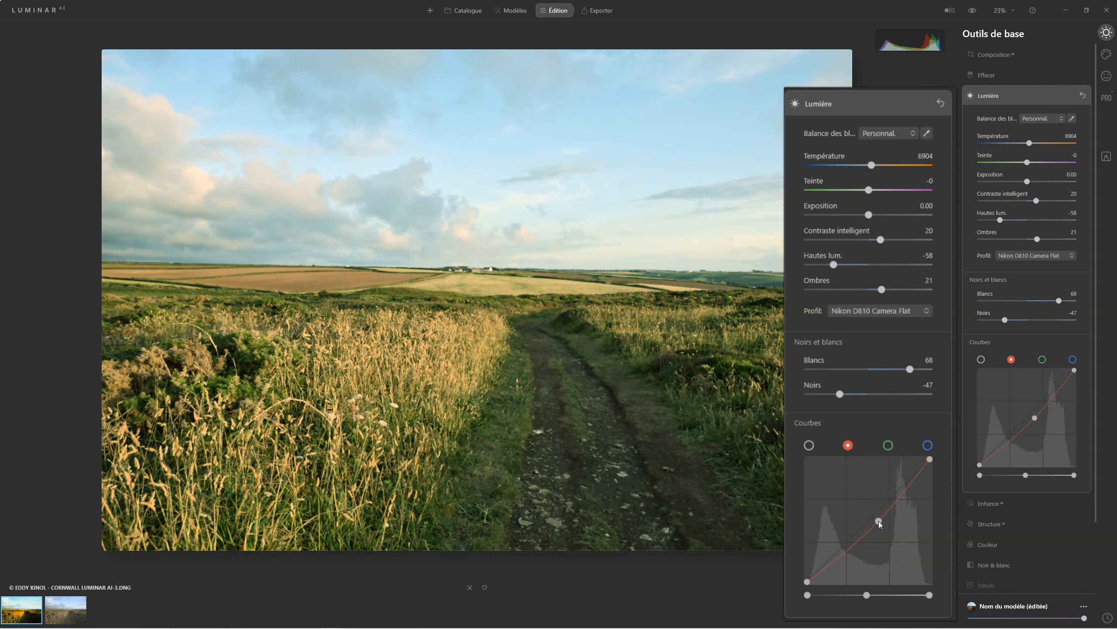
drag(879, 522, 879, 525)
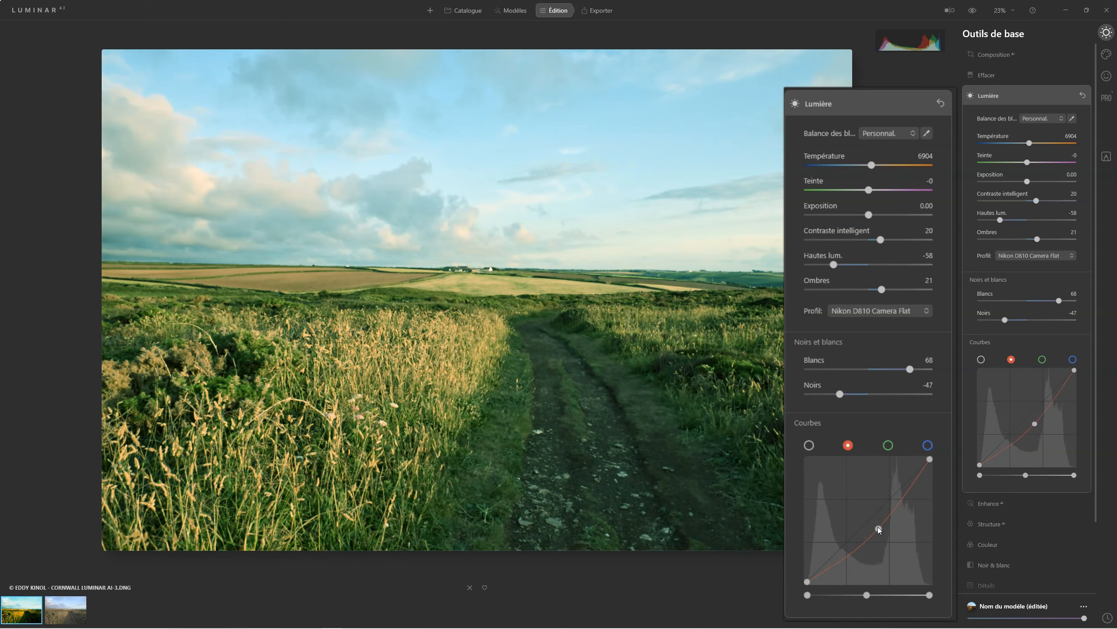
Try a multi-point red curve by adding lowered points in the highlights and shadows.
drag(879, 528, 906, 507)
click(901, 505)
click(851, 556)
drag(851, 558, 852, 559)
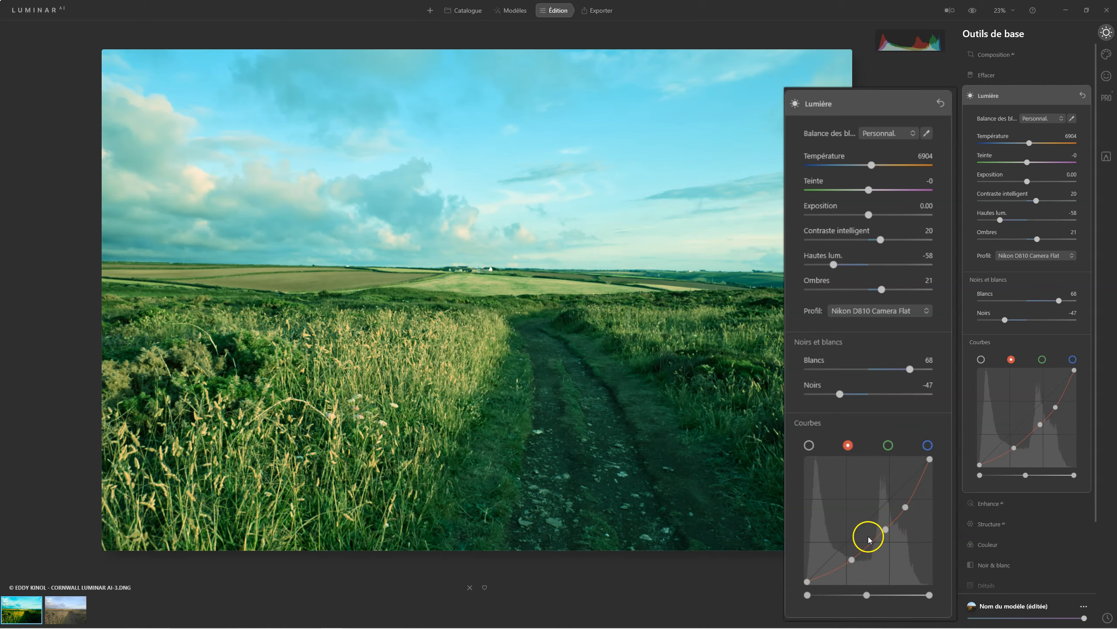
Try reducing the red curve to a lower midpoint with its black point shifted inward and its white end at about half height.
double_click(853, 559)
double_click(886, 530)
drag(886, 531, 886, 538)
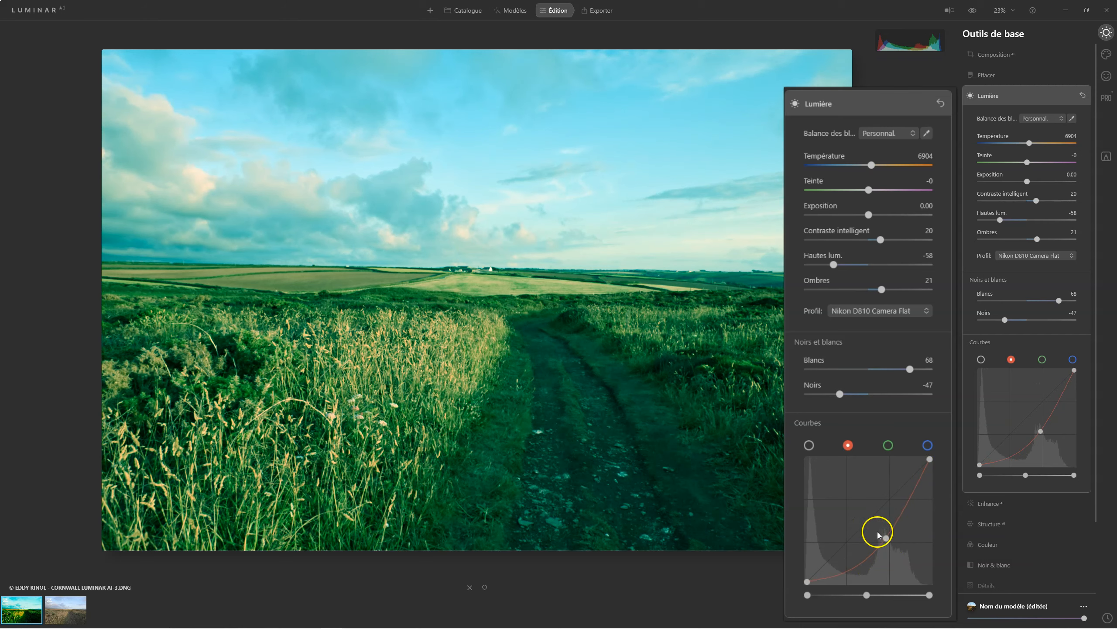
mouse_move(831, 576)
mouse_down()
mouse_move(808, 594)
mouse_move(827, 594)
mouse_up()
drag(930, 458, 937, 520)
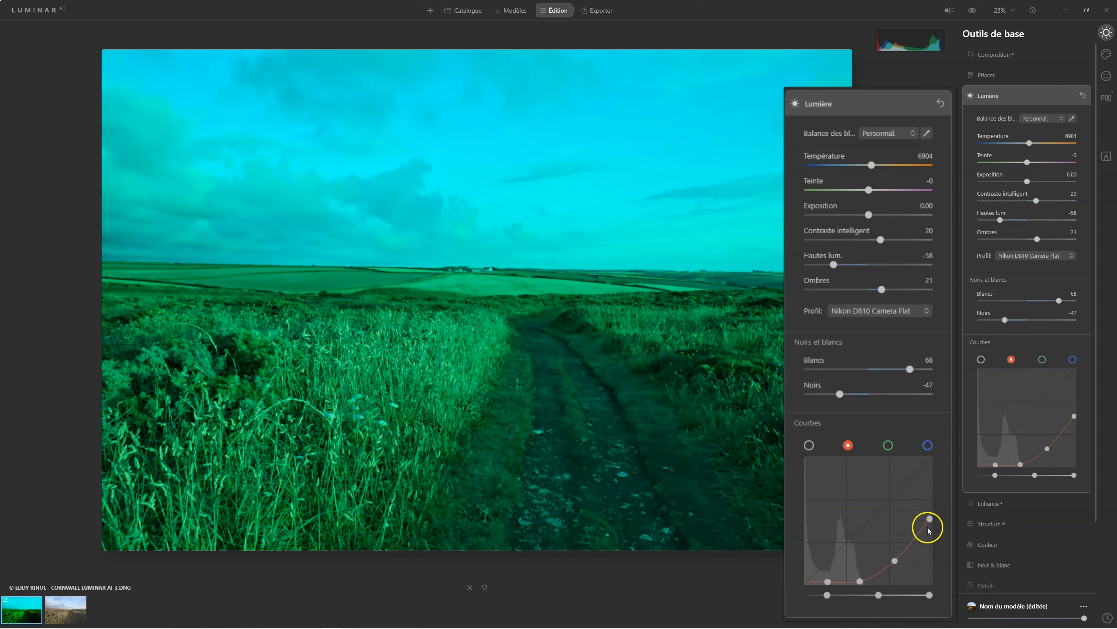
Reset the red curve to a straight diagonal by restoring its endpoints and removing its intermediate points.
double_click(931, 517)
double_click(892, 558)
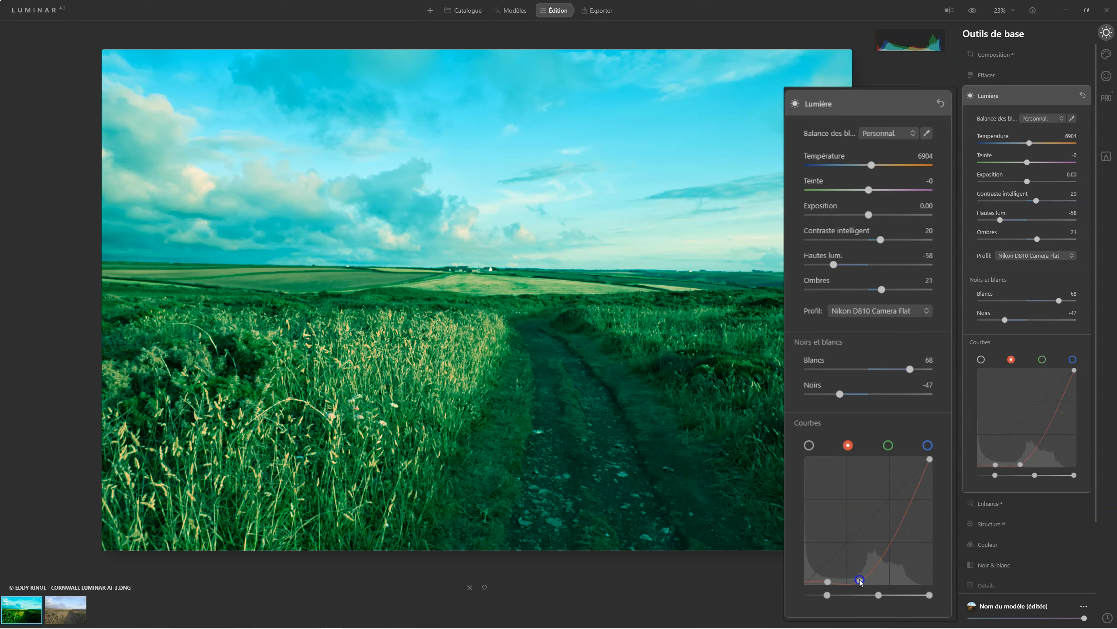
double_click(860, 580)
click(829, 579)
double_click(827, 594)
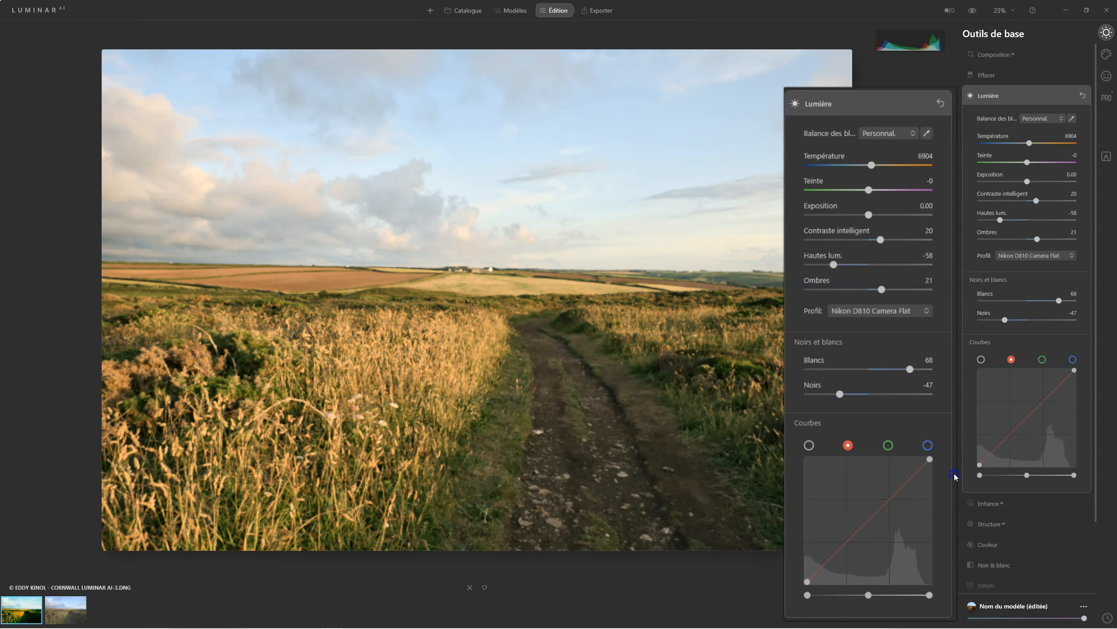
Try raising the red curve's midtones slightly above the diagonal and remove the added point.
click(870, 519)
drag(870, 520, 865, 516)
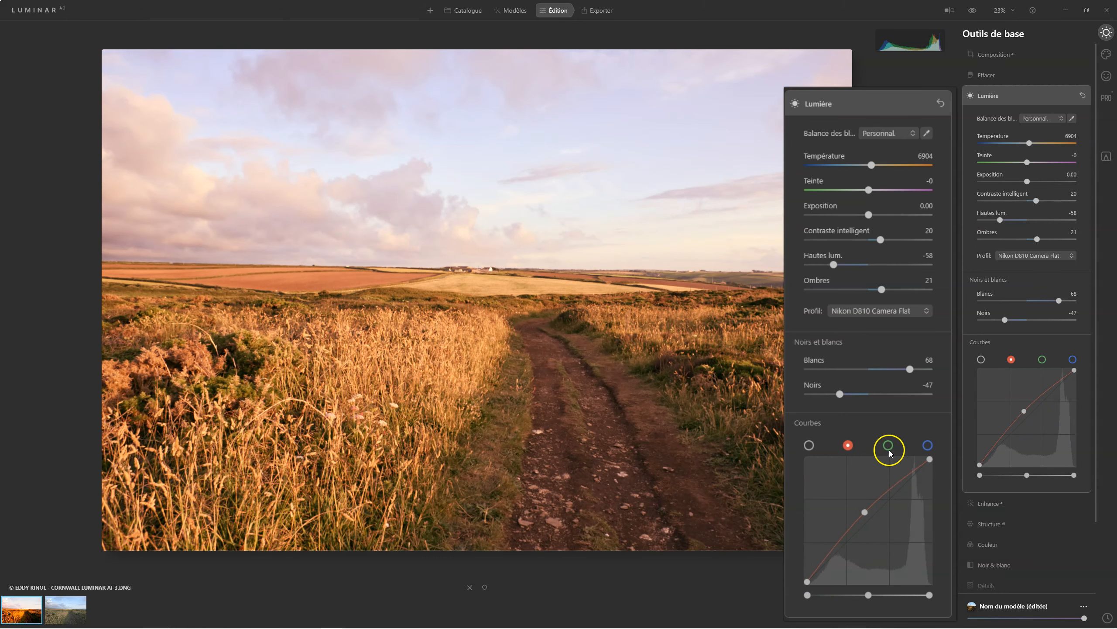
double_click(866, 514)
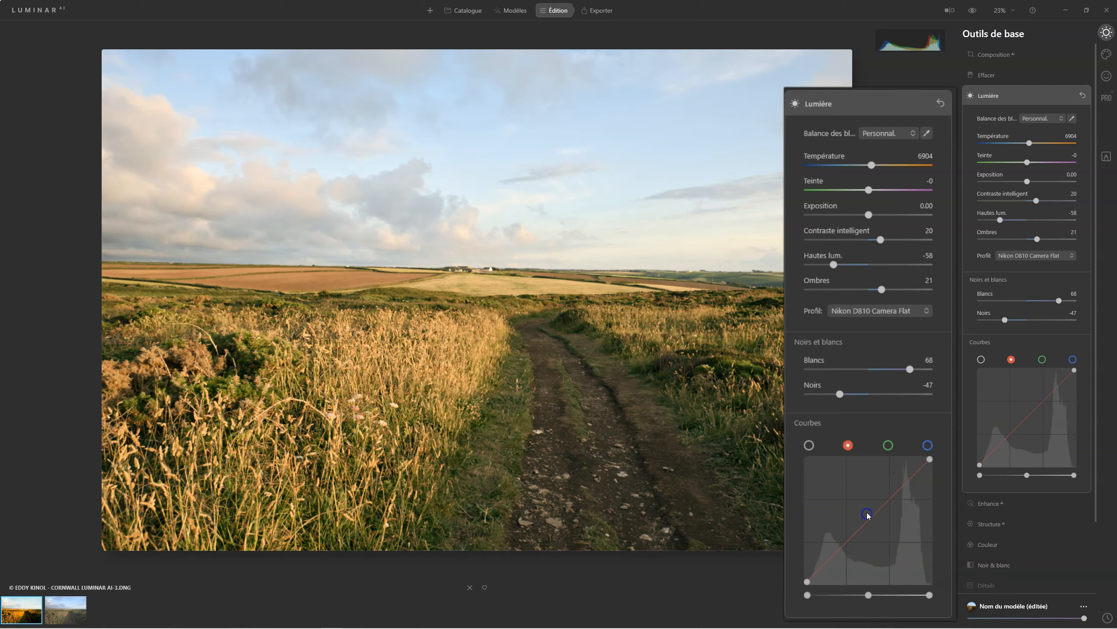
Try raising the green curve's midtones slightly above the diagonal and remove the added point.
click(885, 445)
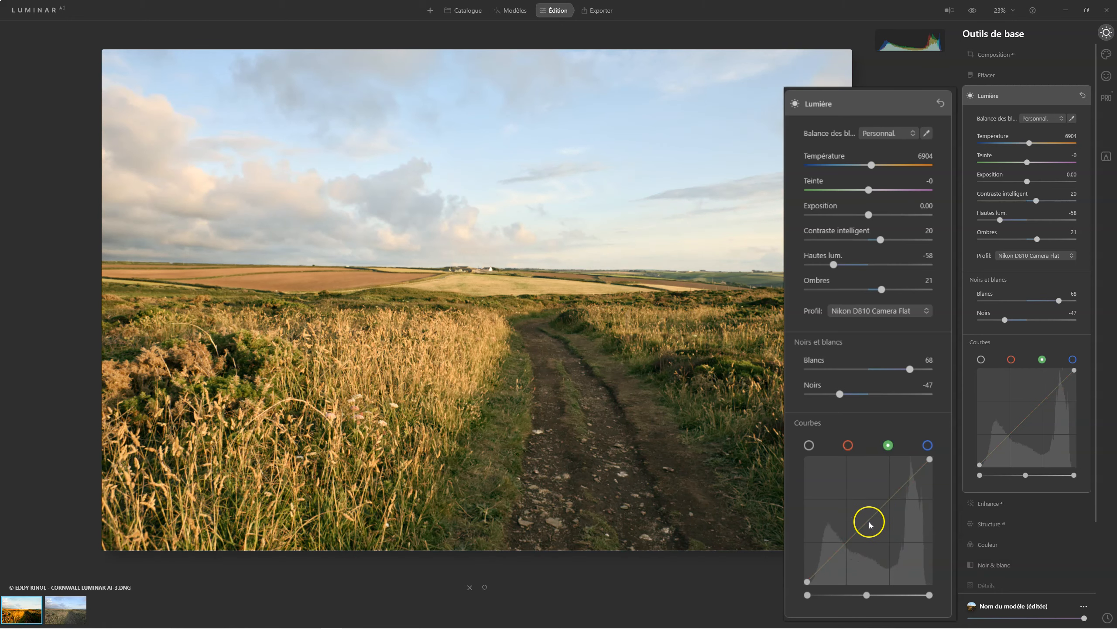
drag(872, 526, 862, 517)
double_click(861, 515)
Try lowering the blue curve's midtones below the diagonal and the green curve's midtones slightly less.
click(928, 445)
drag(881, 510, 872, 534)
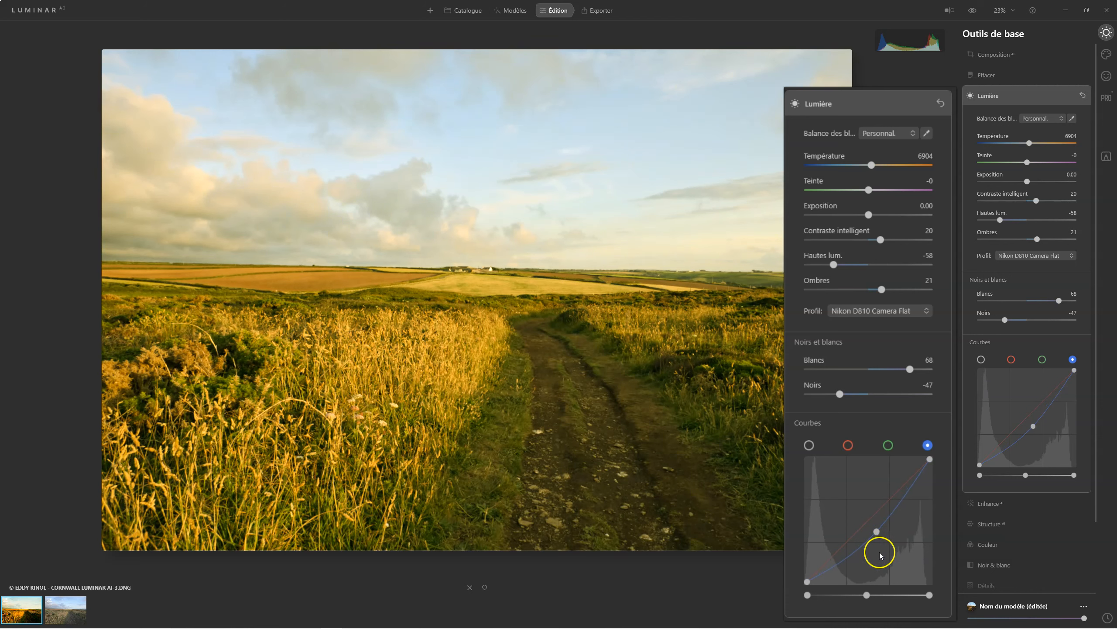
click(888, 445)
click(871, 520)
drag(872, 522, 876, 525)
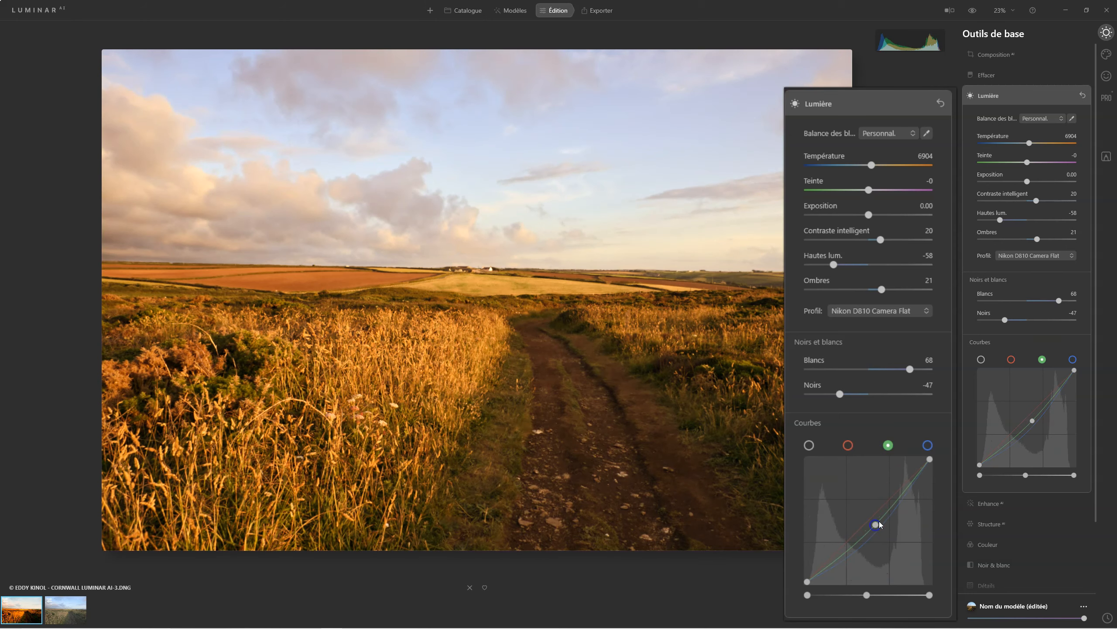
Try lowering the red curve's midtones slightly and remove the added point.
click(848, 445)
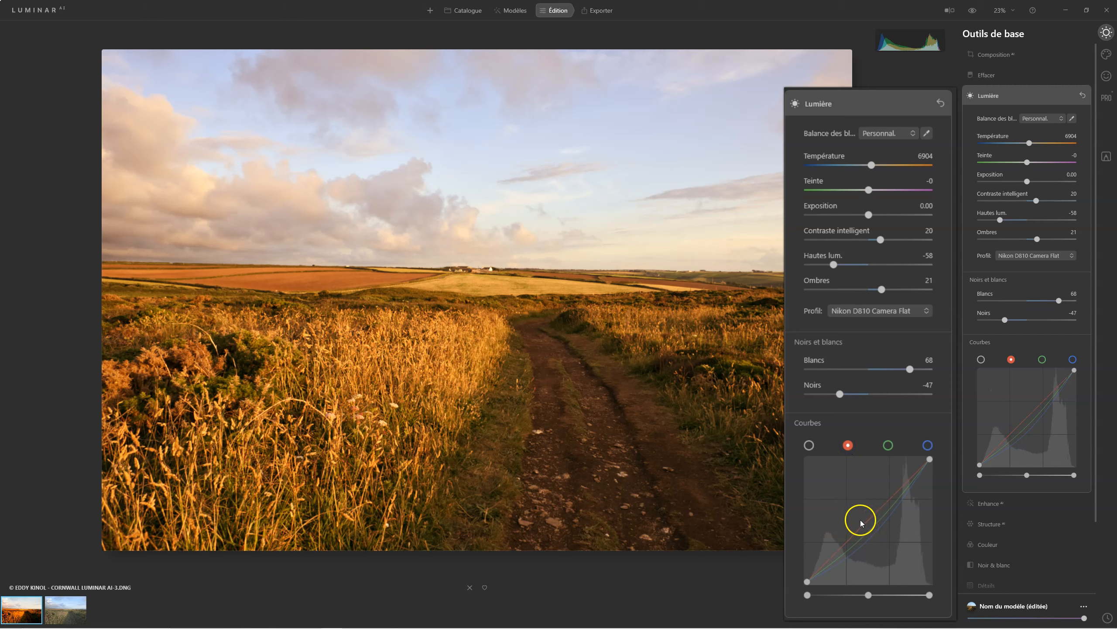
drag(869, 520, 873, 524)
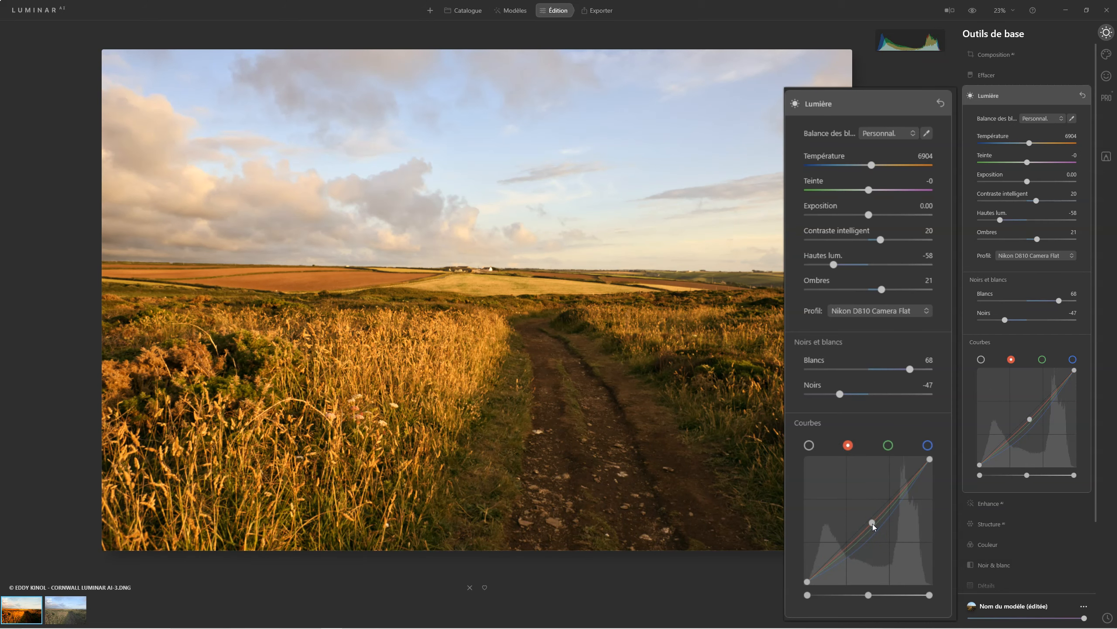
click(873, 524)
double_click(872, 523)
Remove the green curve's midpoint and try raising the blue curve's midtones well above the diagonal.
click(884, 445)
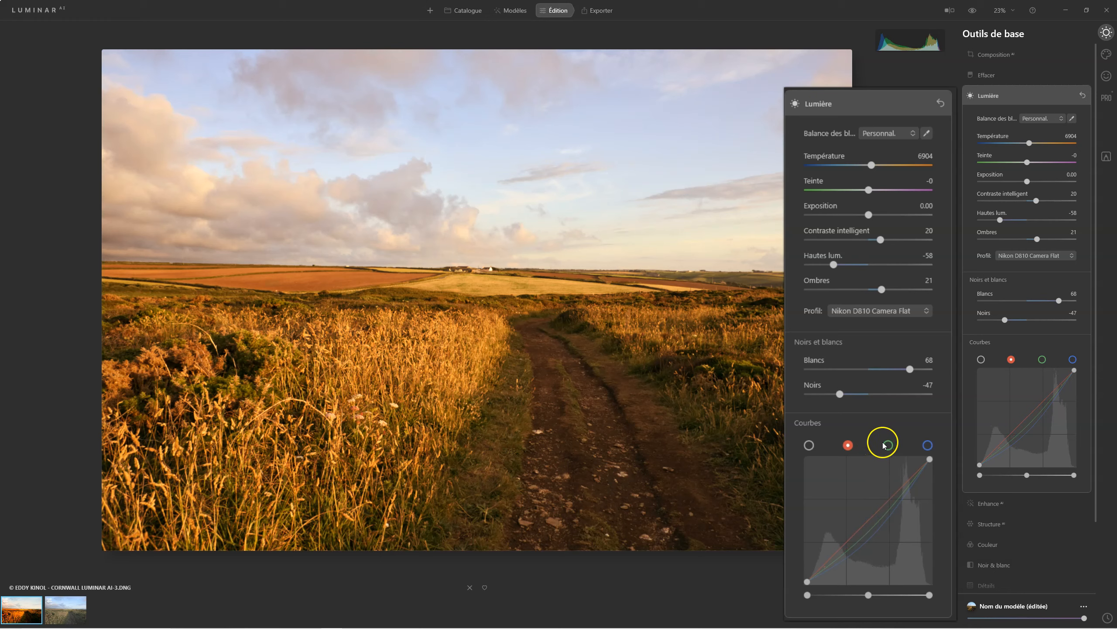
double_click(873, 522)
click(928, 444)
mouse_move(890, 524)
mouse_down()
mouse_move(876, 531)
mouse_move(862, 506)
mouse_move(883, 506)
mouse_move(865, 512)
mouse_move(877, 517)
mouse_up()
Try pulling the green and red curves' midtones slightly below the diagonal.
click(892, 449)
click(847, 446)
drag(876, 519, 878, 524)
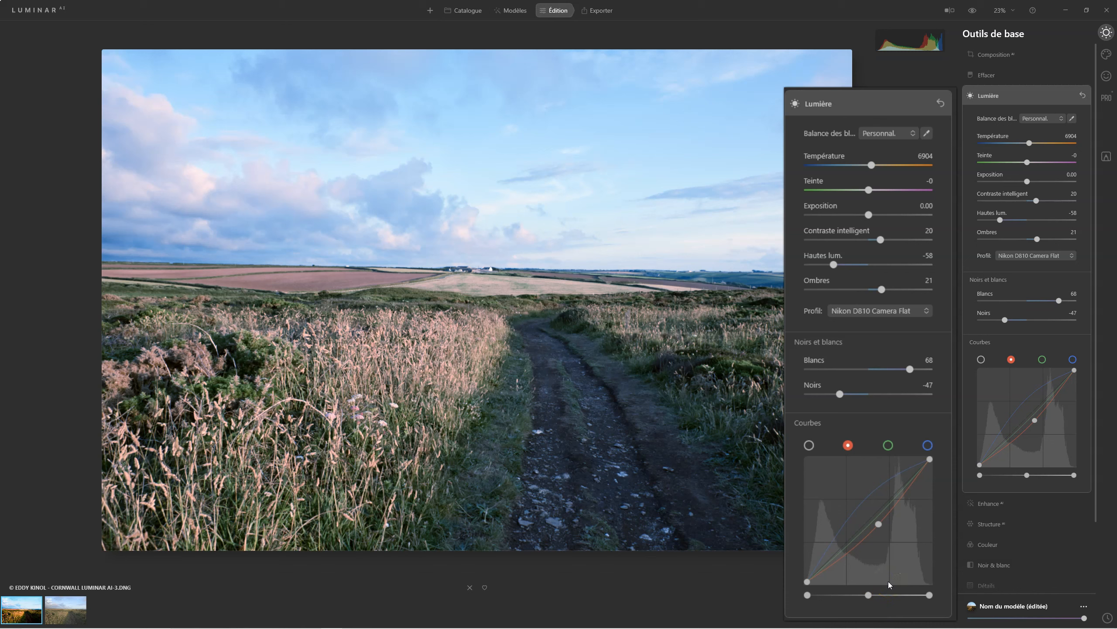
Remove the midpoints from the red, green and blue curves to straighten all three channels.
double_click(878, 521)
click(887, 449)
double_click(878, 519)
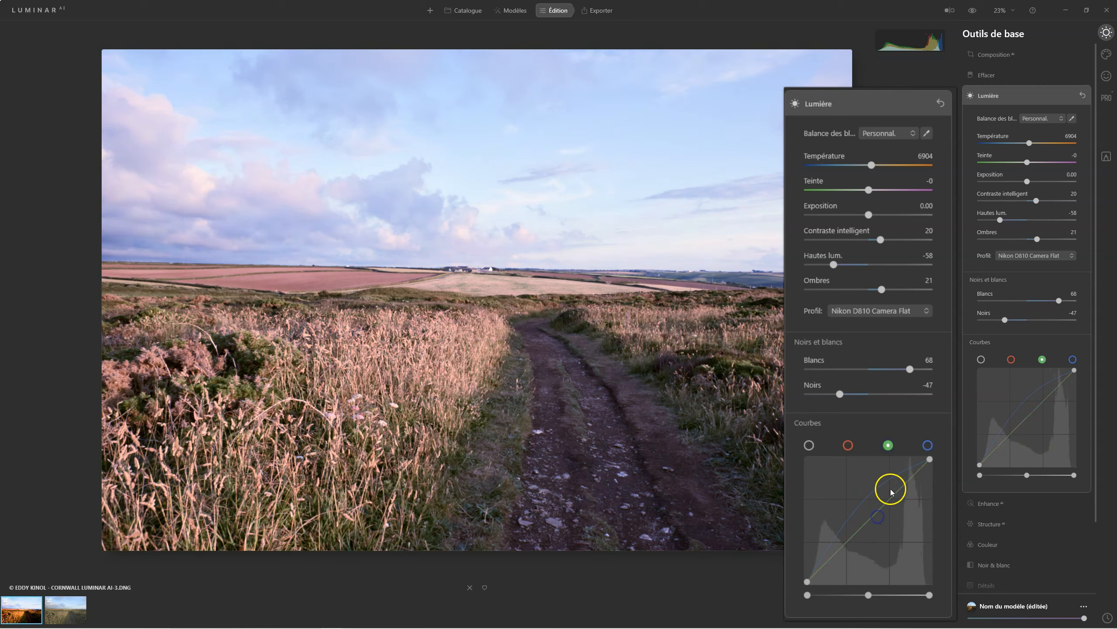
click(928, 445)
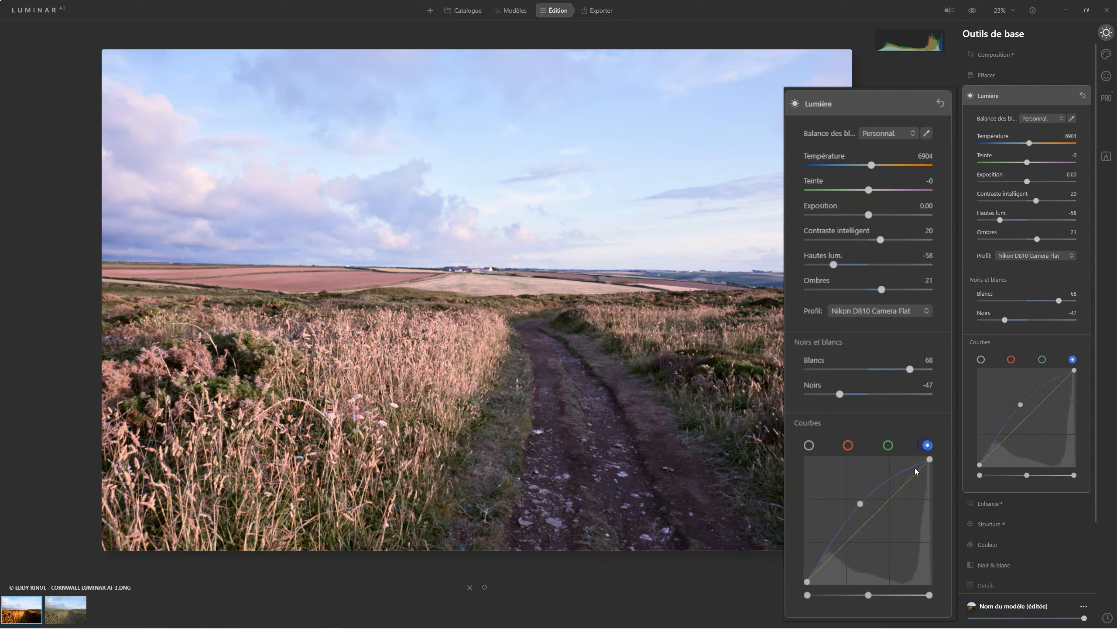
double_click(859, 505)
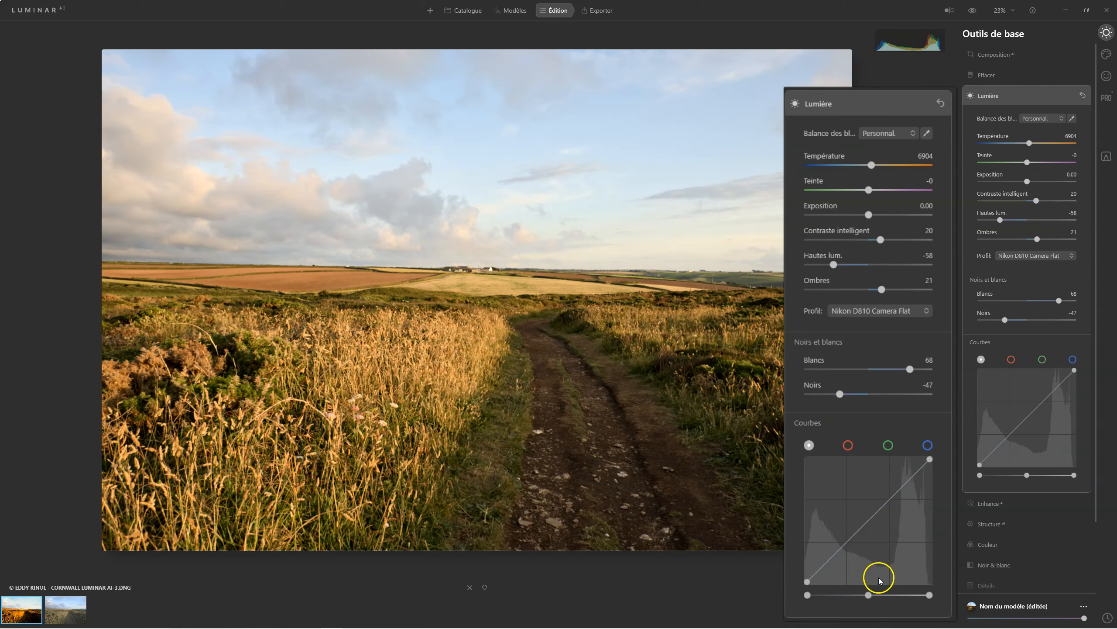
Try increasing contrast by moving the RGB curve's black and white points inward.
mouse_move(868, 594)
mouse_down()
mouse_move(856, 595)
mouse_move(896, 596)
mouse_move(868, 595)
mouse_up()
drag(807, 595, 821, 595)
drag(928, 595, 913, 594)
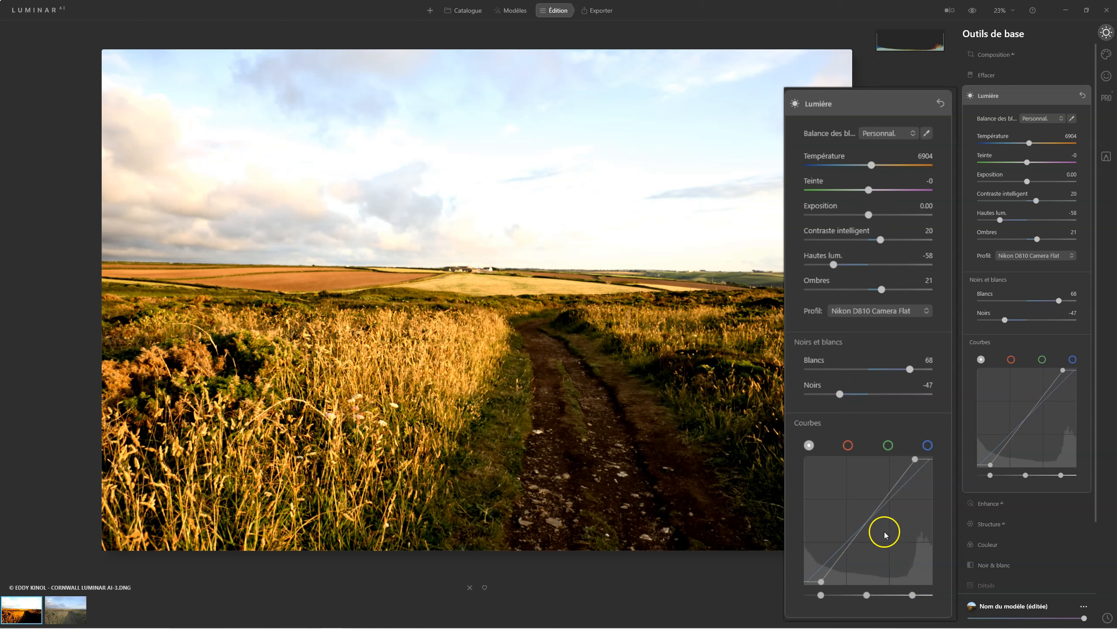
Shift the RGB curve's midtone handle slightly toward the highlights and return the black and white points to the ends, closing Lumière when finished.
mouse_move(867, 594)
mouse_down()
mouse_move(878, 595)
mouse_move(846, 594)
mouse_move(876, 595)
mouse_up()
mouse_move(813, 608)
mouse_down()
mouse_move(822, 594)
mouse_move(807, 594)
mouse_up()
drag(912, 594, 922, 590)
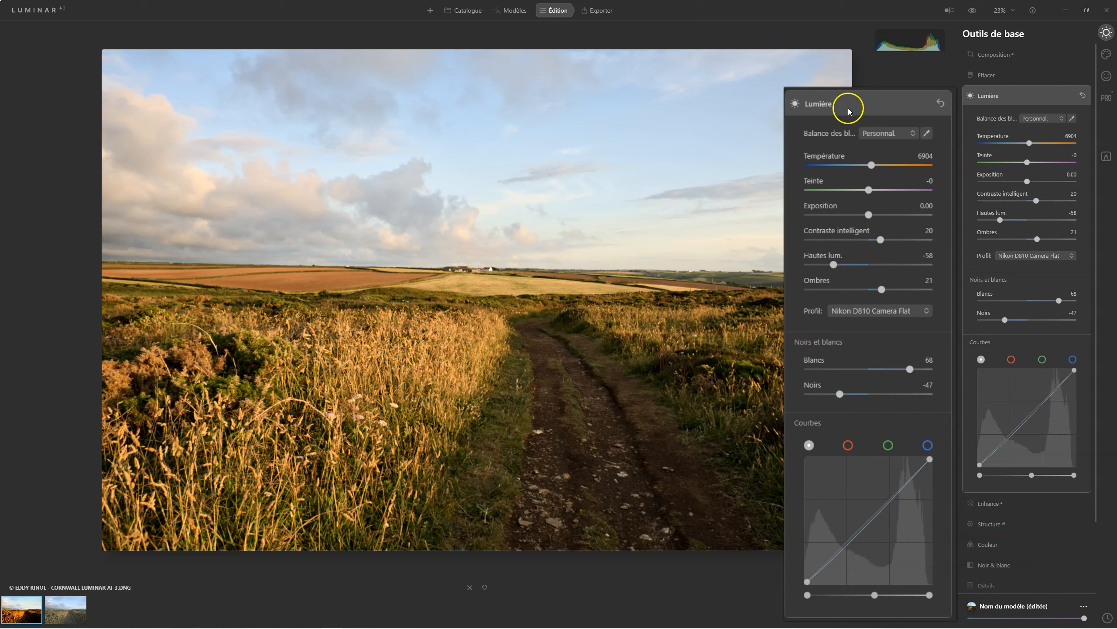
click(982, 94)
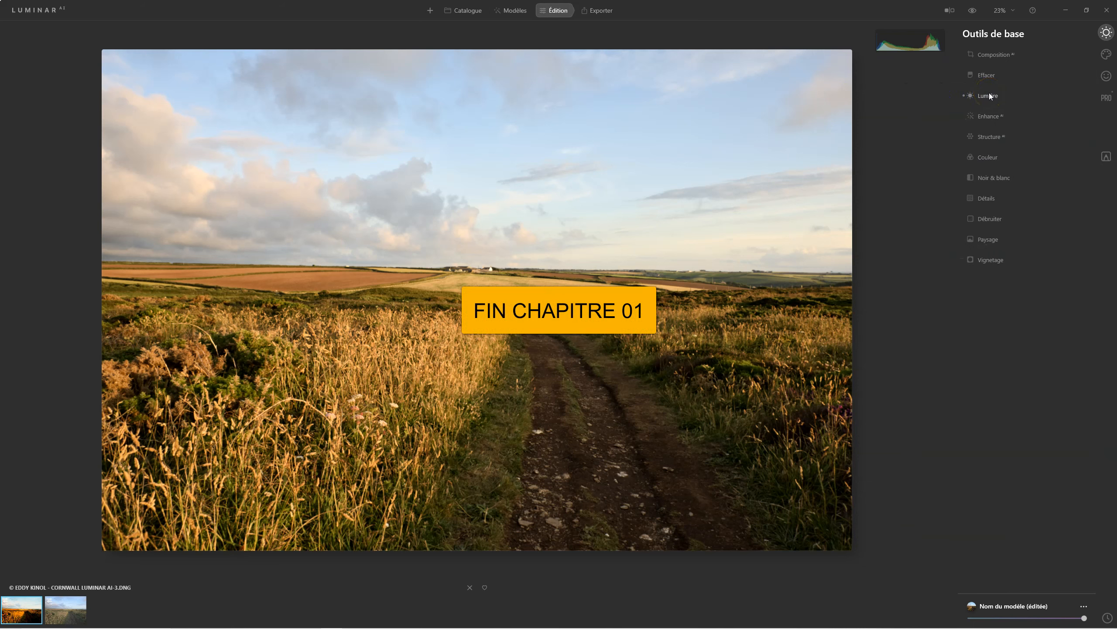